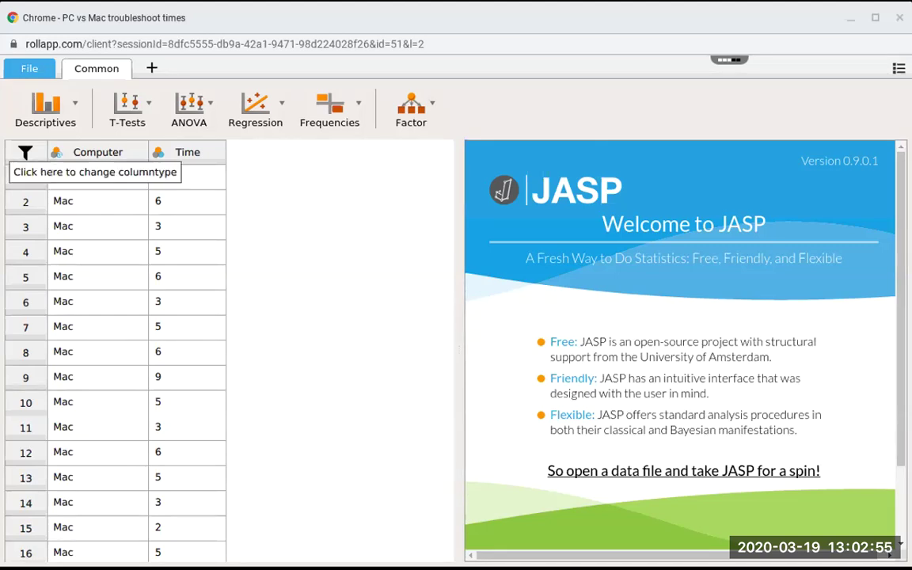
Step: Set Computer's measurement type to Nominal and Time's to Scale
left_click(57, 153)
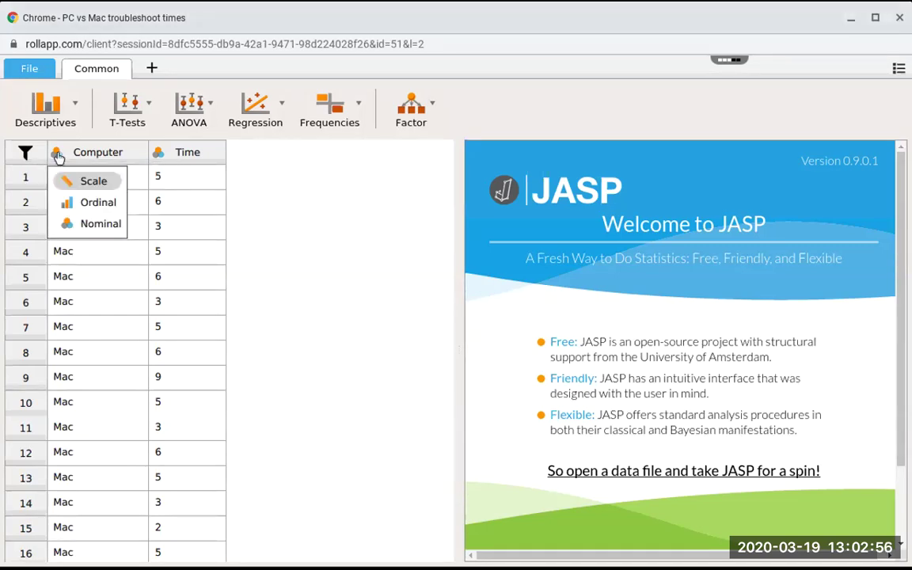
left_click(79, 224)
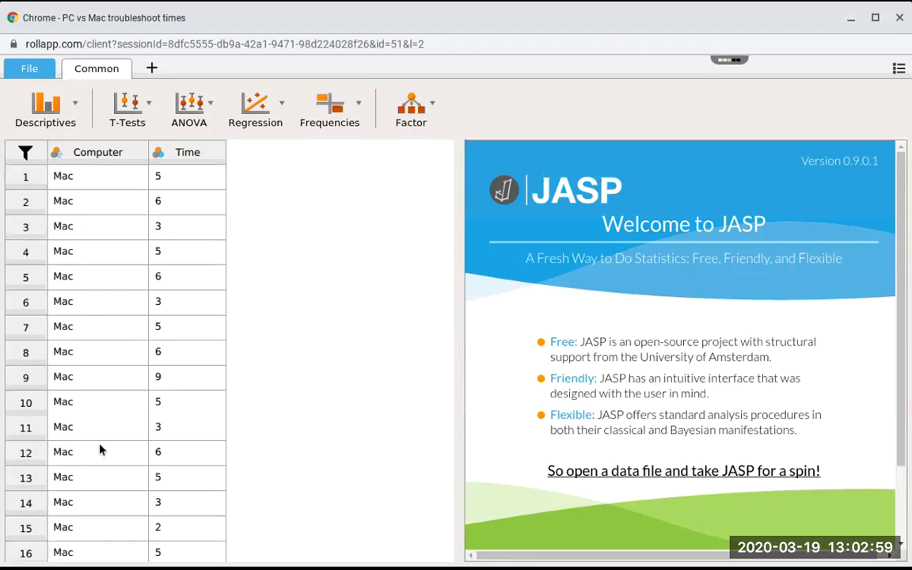
left_click(58, 157)
left_click(67, 179)
left_click(160, 156)
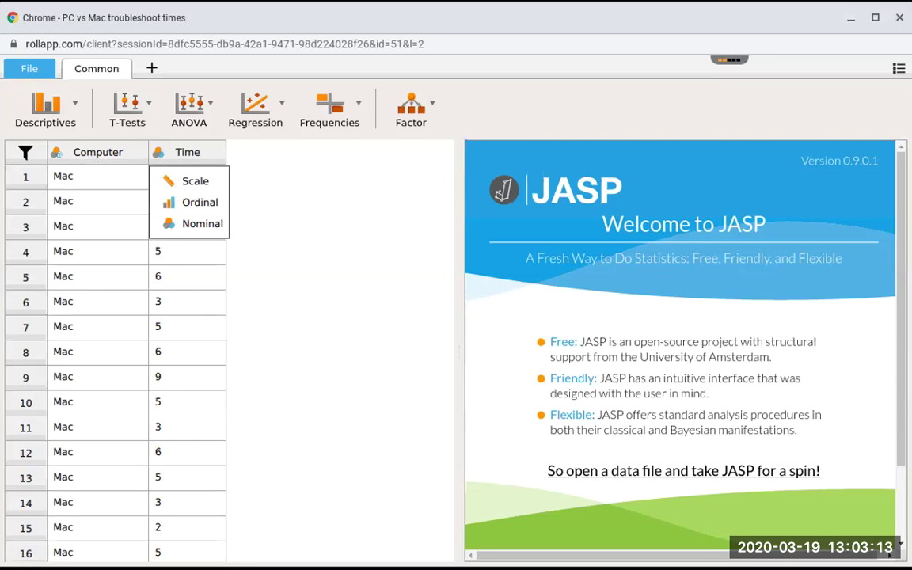
left_click(173, 182)
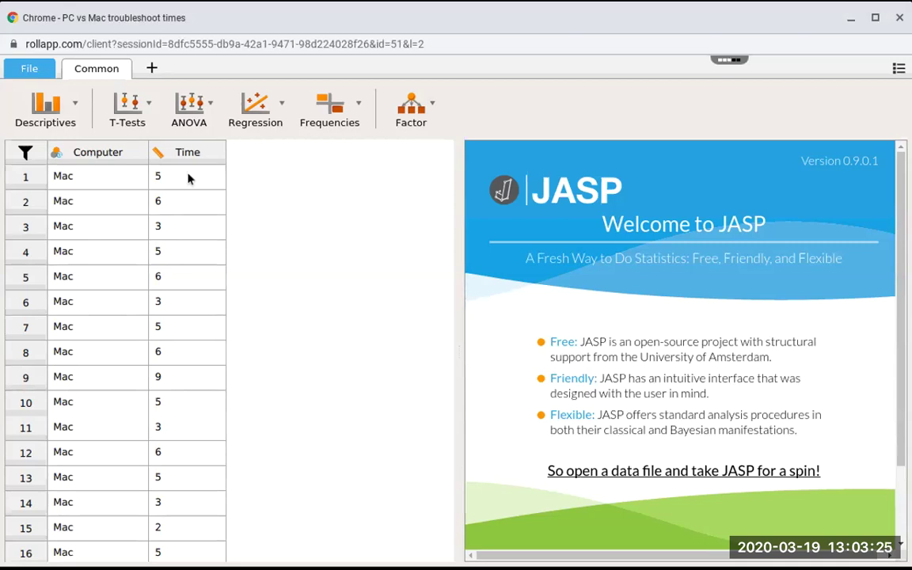
Step: Run an Independent Samples T-Test with Time as dependent variable, grouped by Computer
left_click(148, 106)
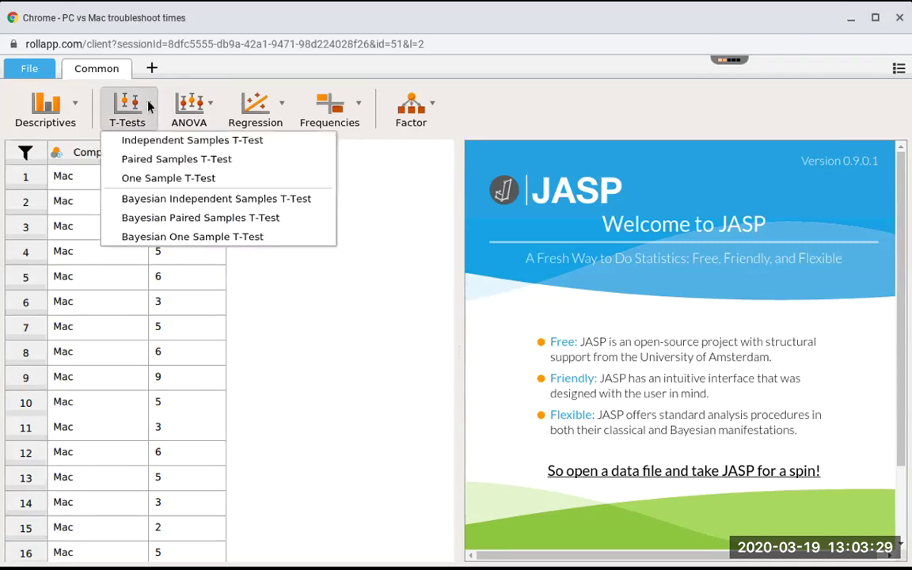
left_click(177, 146)
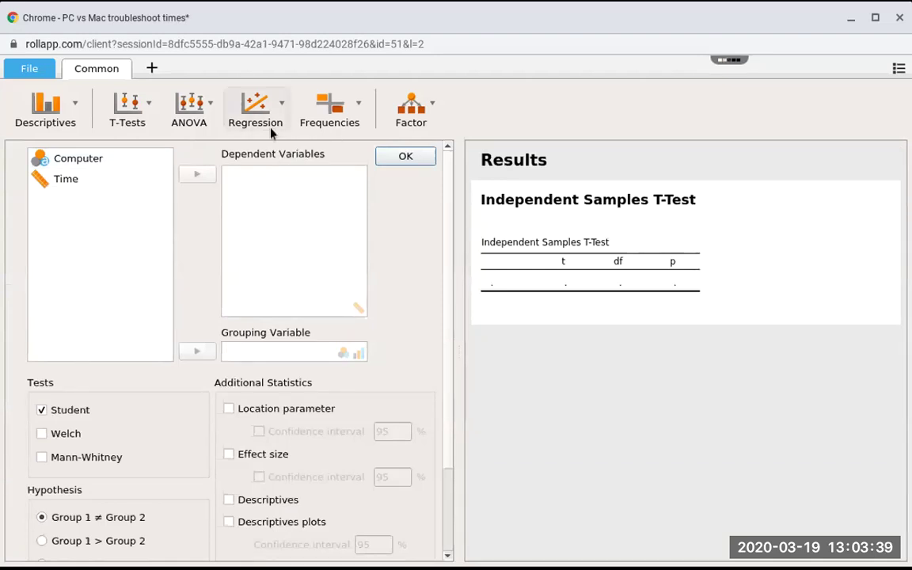
left_click(133, 181)
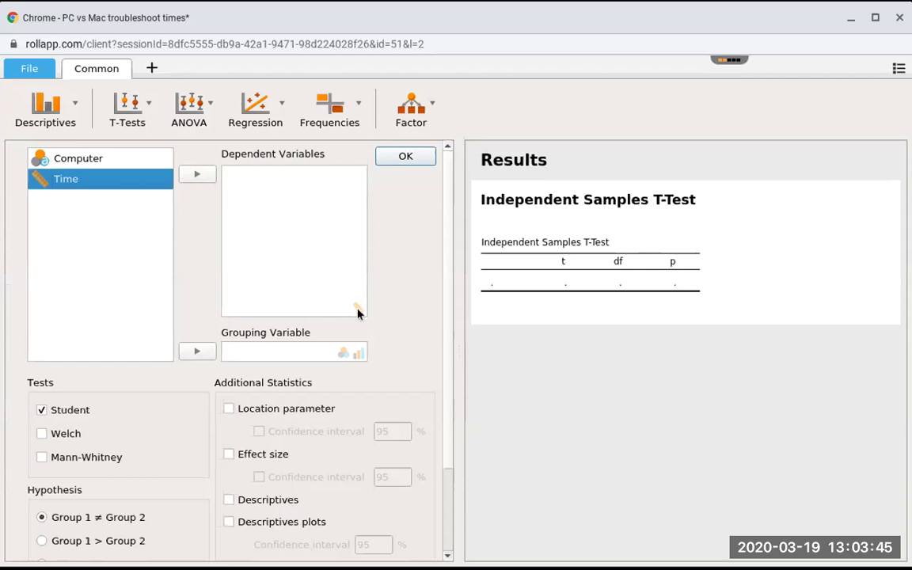
left_click(195, 175)
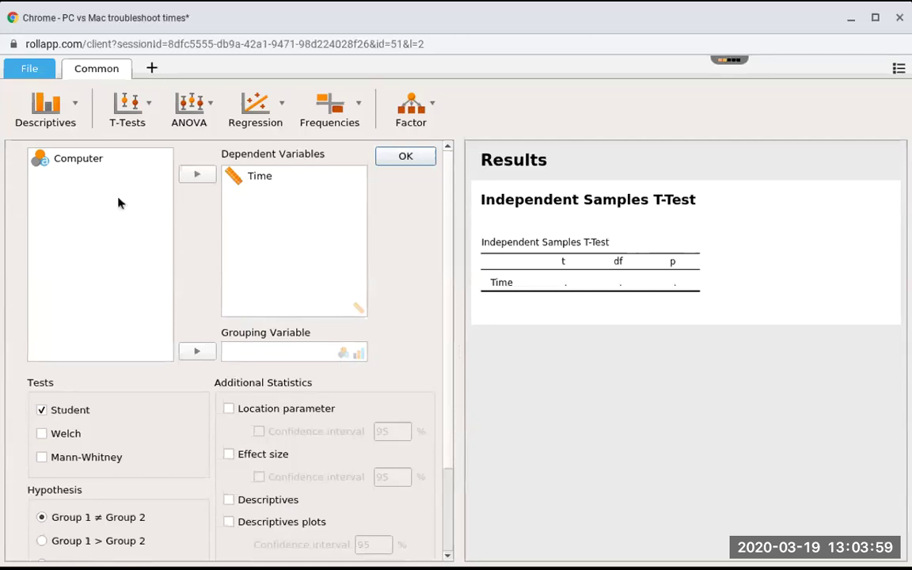
left_click(82, 158)
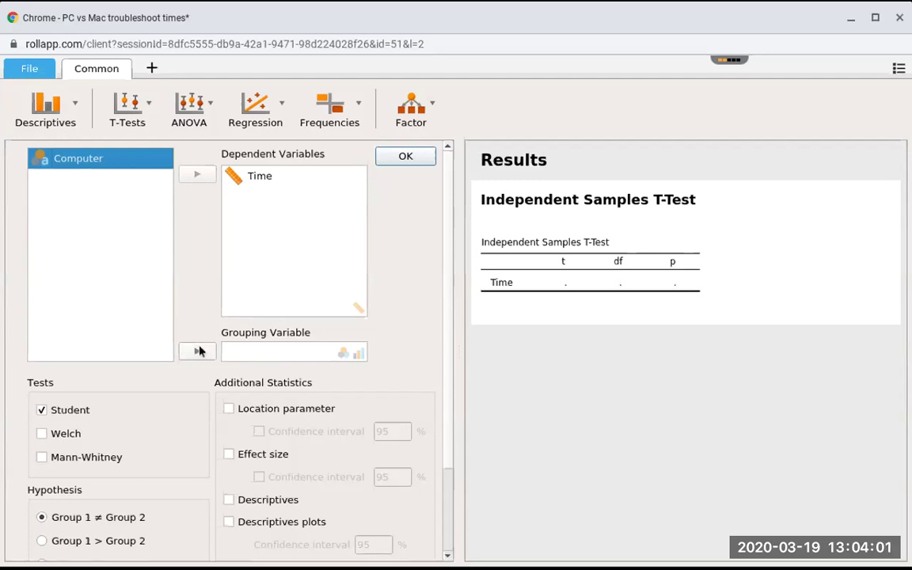
left_click(200, 350)
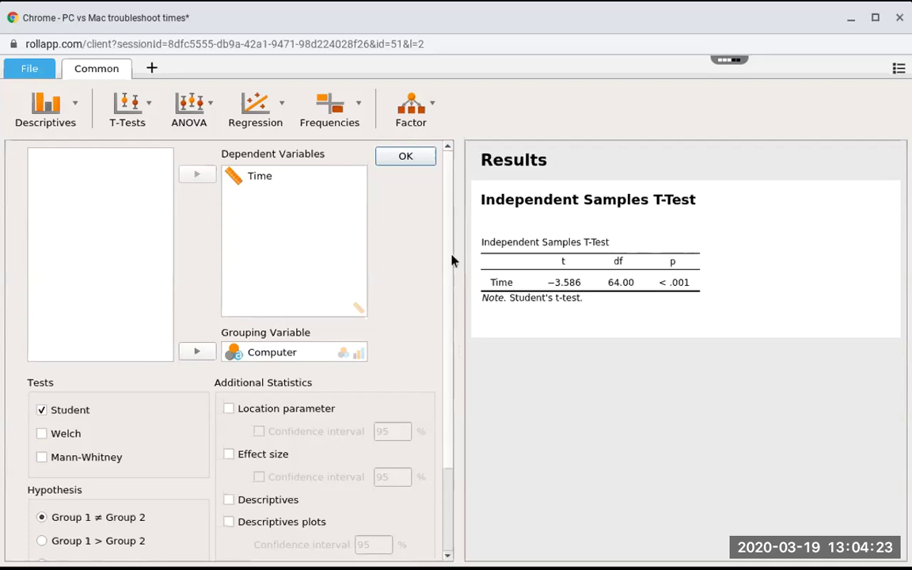
Step: Add the Group Descriptives table for Mac and PC to the t-test results
scroll(451, 262, "down", 2)
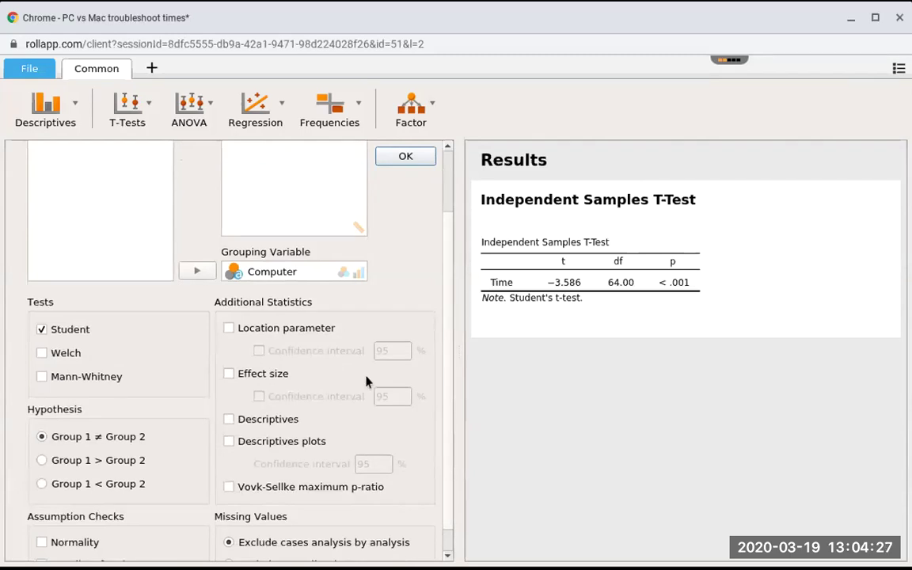
left_click(268, 420)
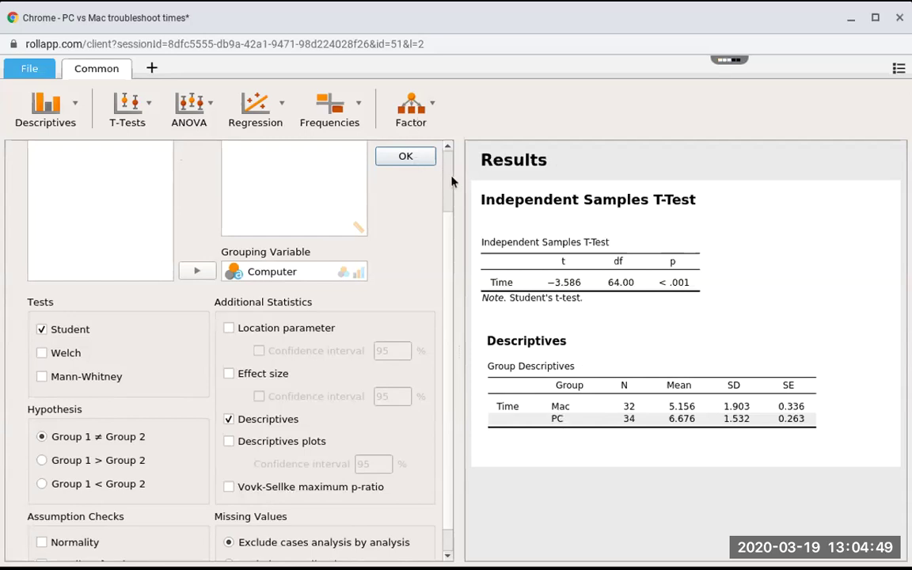
scroll(445, 178, "up", 2)
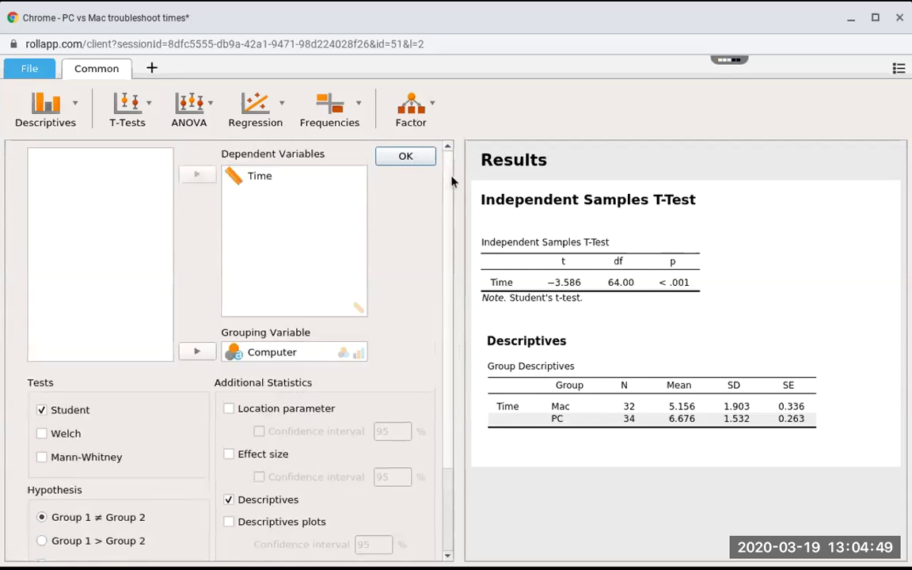
Step: Close the t-test options and reverse Computer's value labels so PC precedes Mac
left_click(405, 157)
left_click(405, 157)
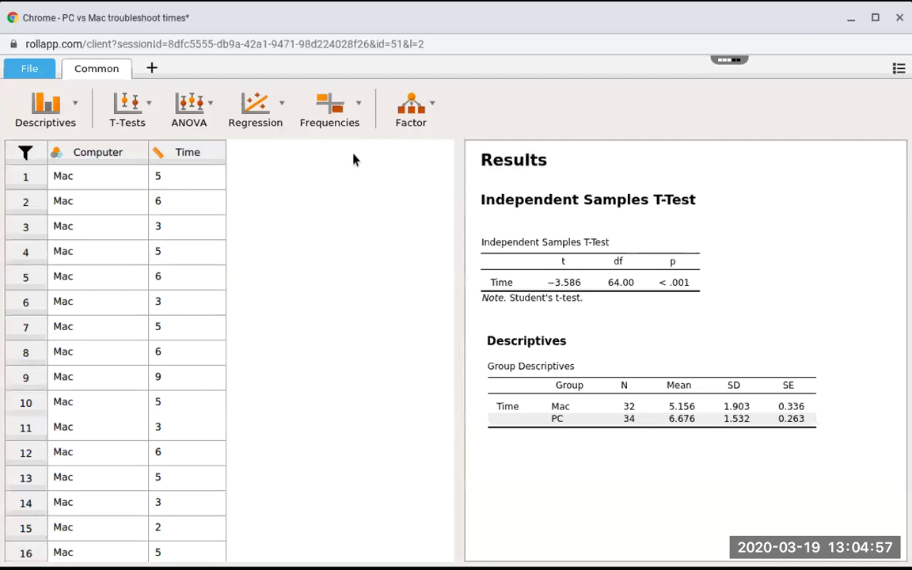
left_click(100, 154)
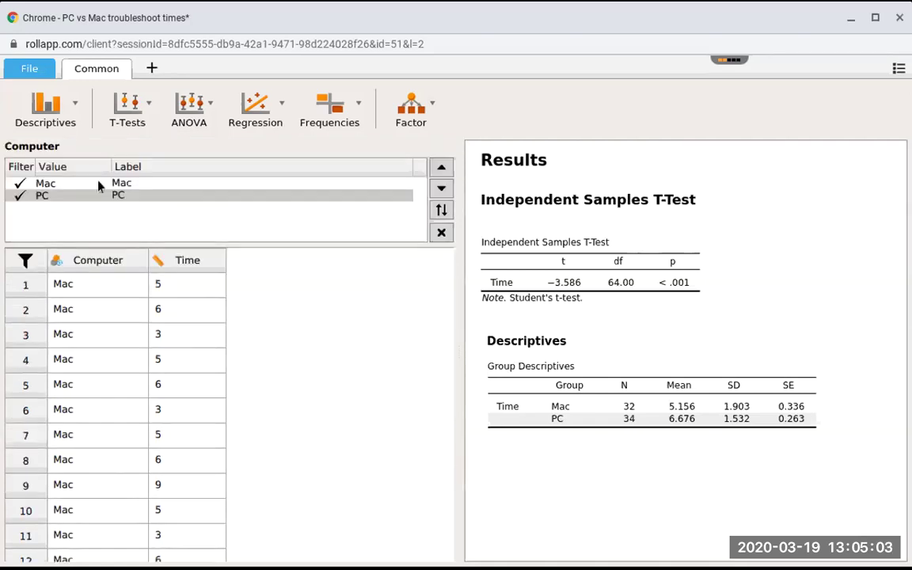
left_click(441, 210)
Step: Run a second Time-by-Computer independent samples t-test with descriptives, now listing PC before Mac
left_click(441, 234)
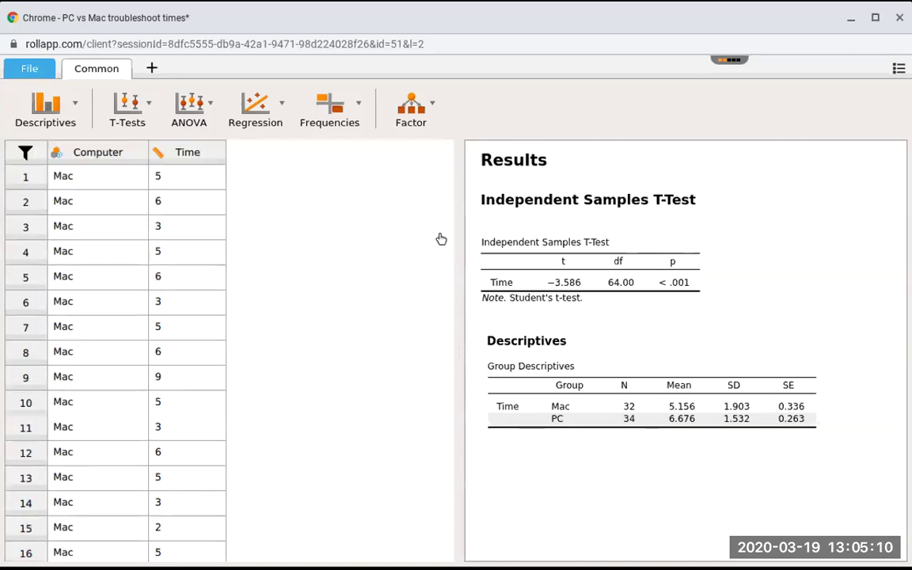
left_click(137, 109)
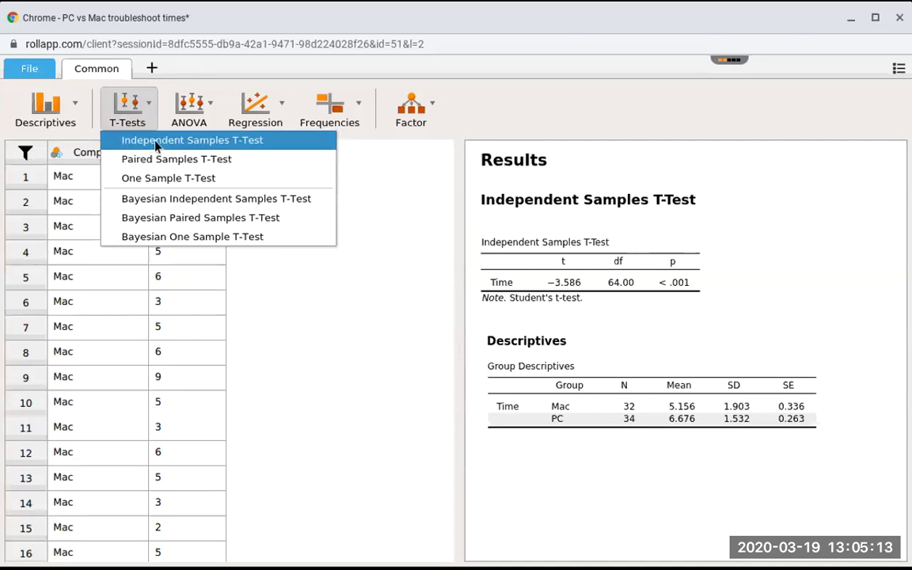
left_click(139, 126)
left_click(87, 182)
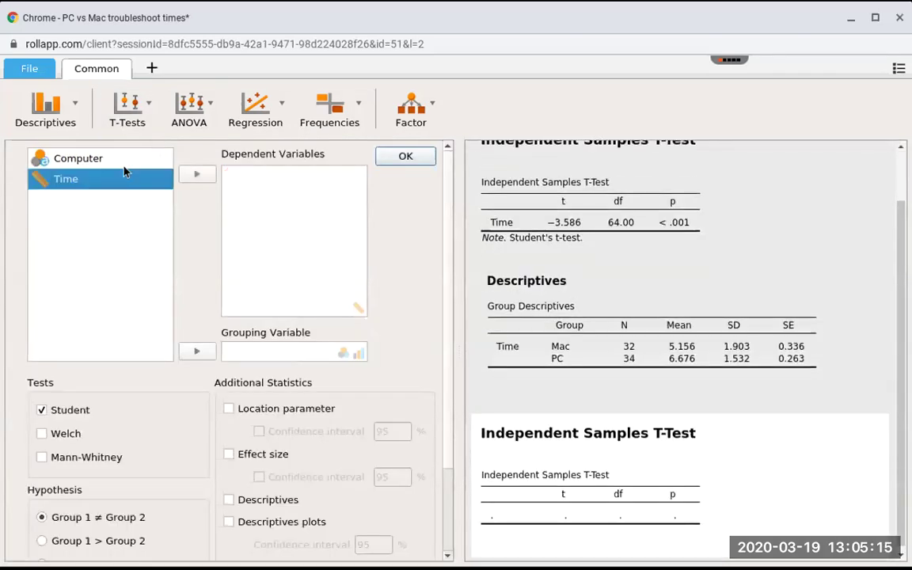
left_click(197, 173)
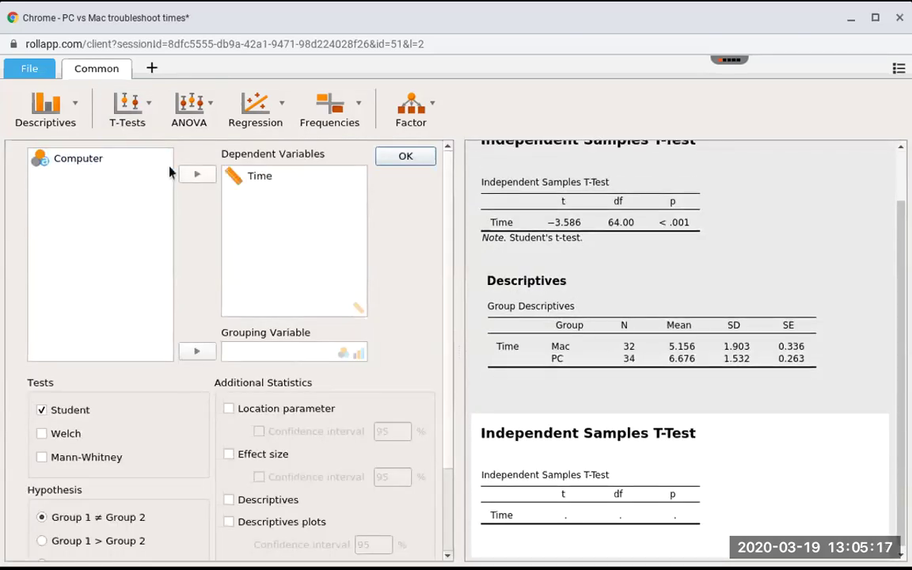
left_click(141, 163)
left_click(197, 351)
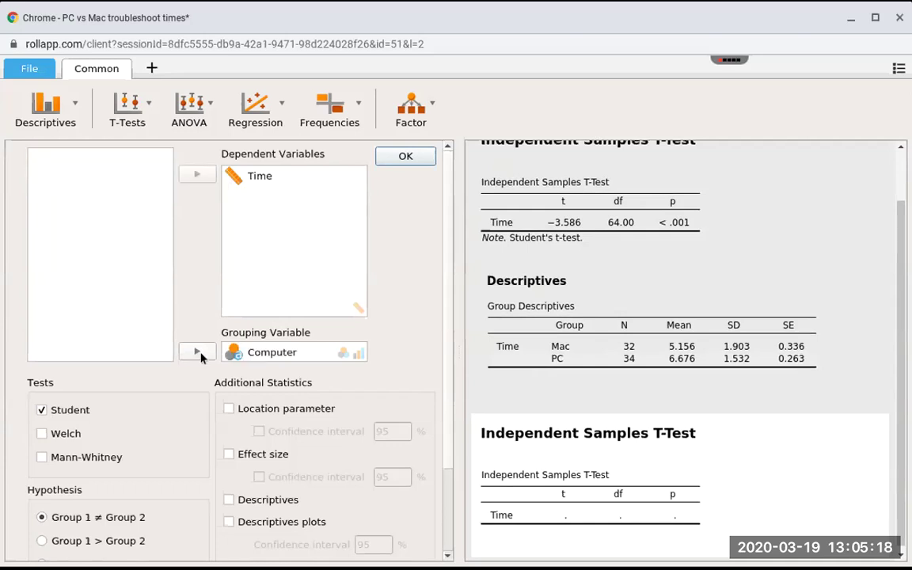
left_click(245, 502)
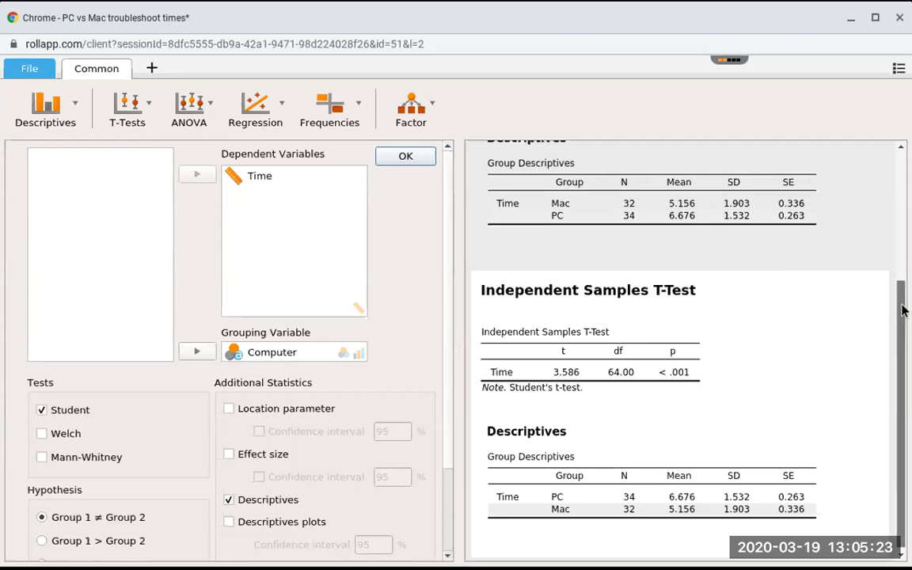
left_click_drag(900, 301, 902, 310)
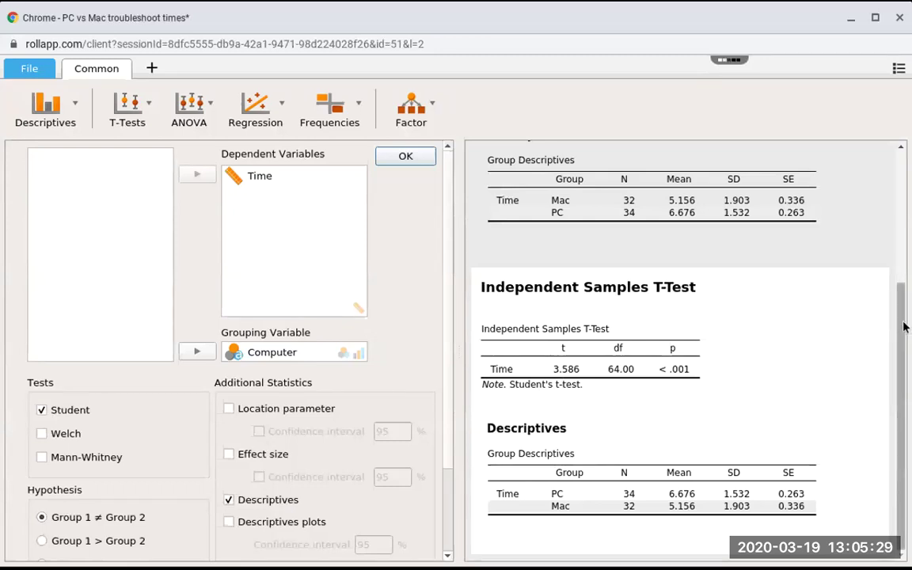
scroll(902, 315, "up", 1)
scroll(903, 315, "up", 2)
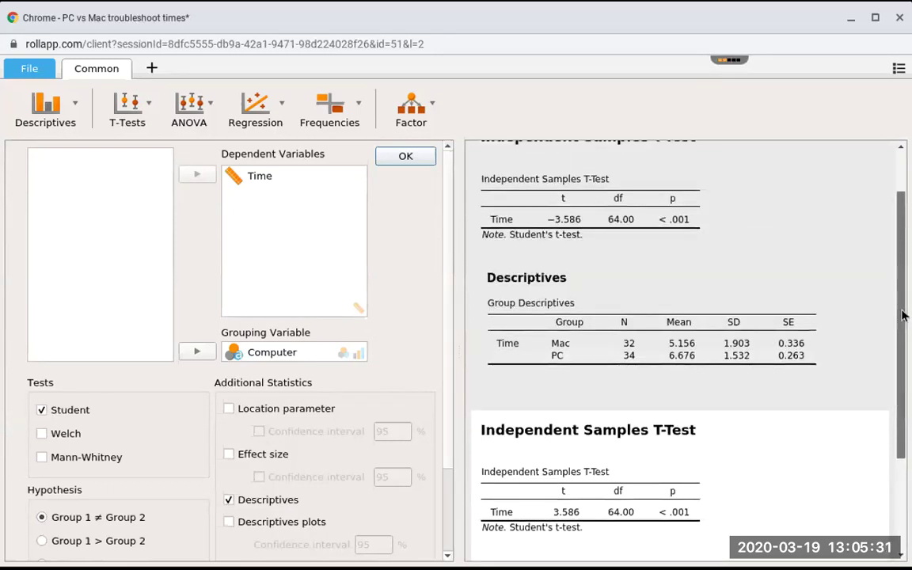
scroll(902, 315, "down", 1)
scroll(544, 421, "down", 2)
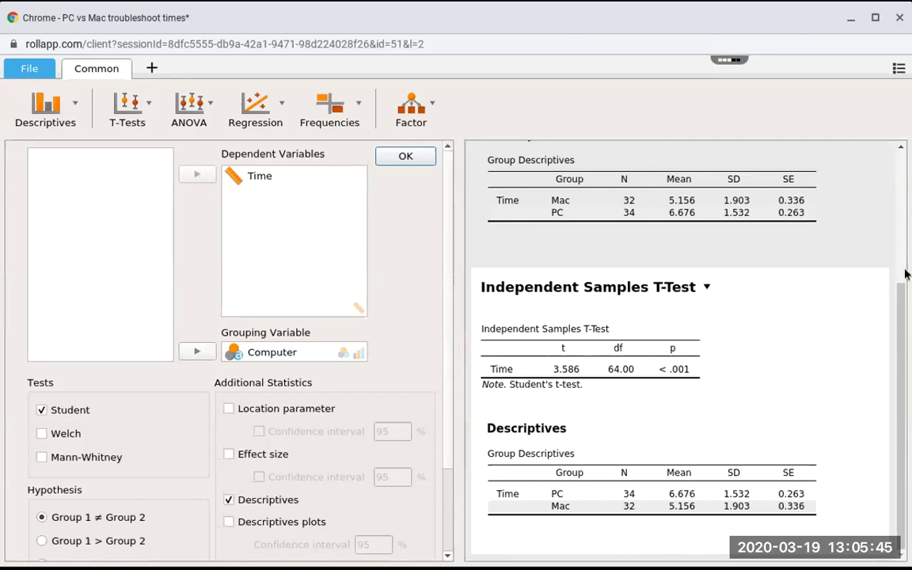
scroll(905, 311, "up", 3)
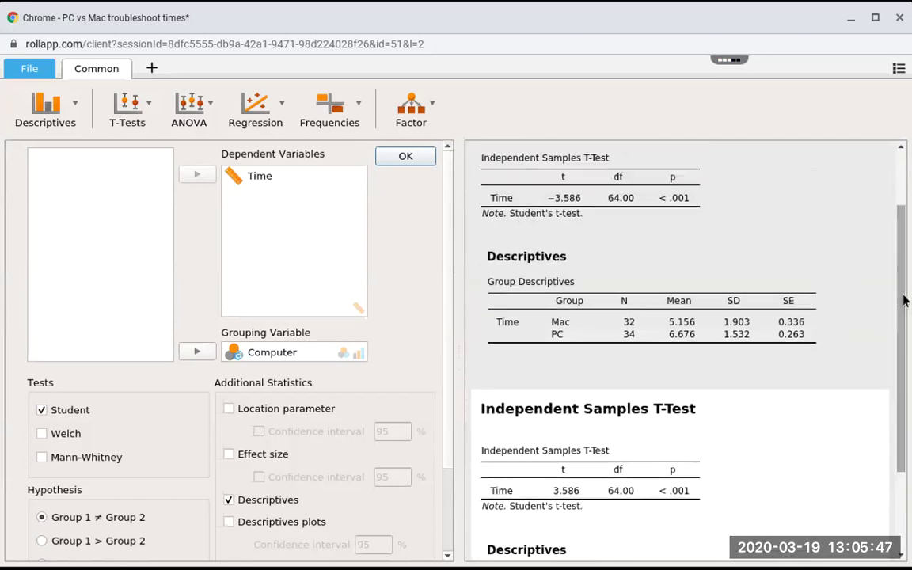